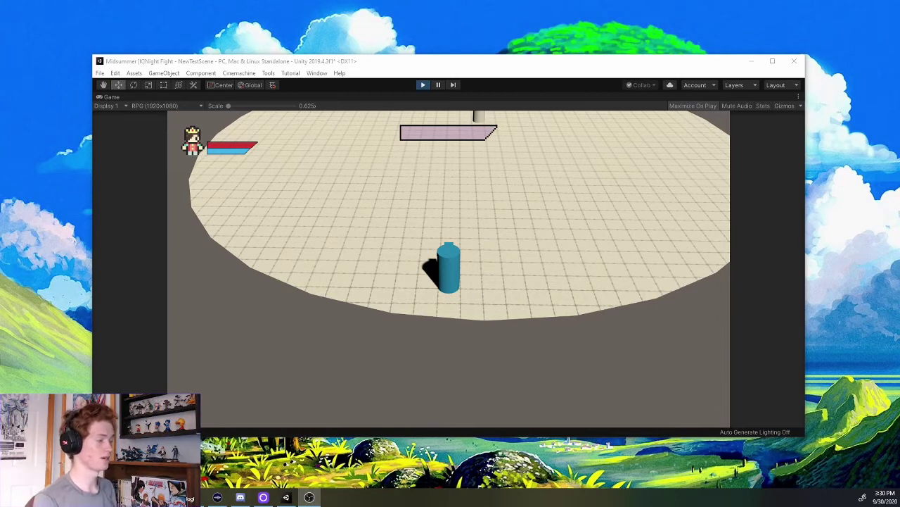
# Focus the game view and cycle the battle menu highlight down and back up to Magic
pyautogui.click(487, 324)
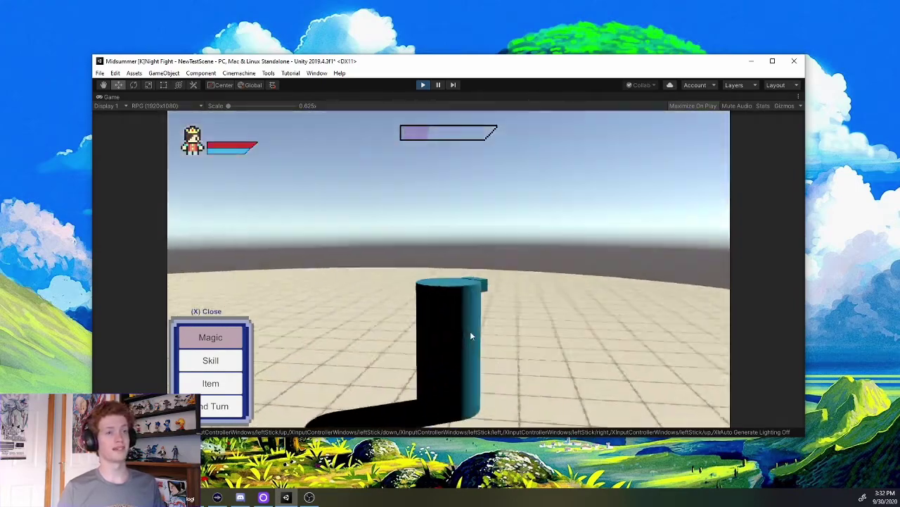
pyautogui.press('Down')
pyautogui.press('Down')
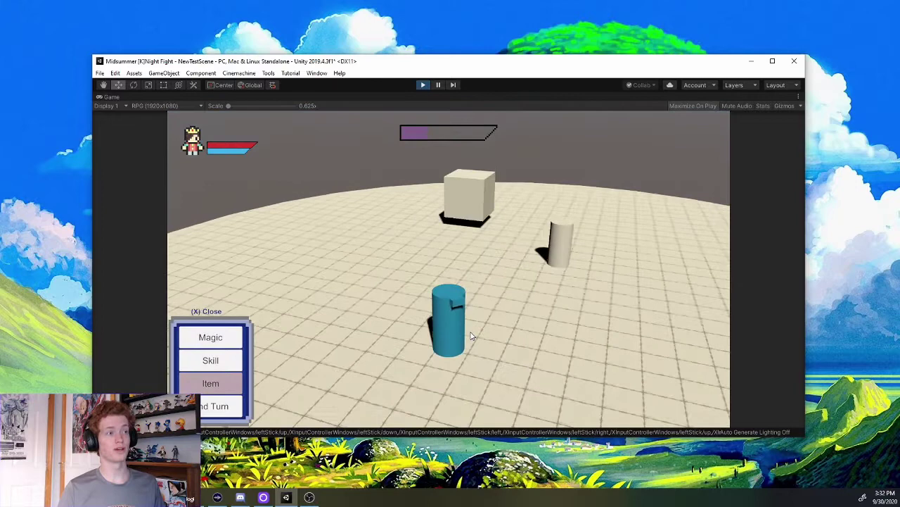
pyautogui.press('Up')
pyautogui.press('Up')
pyautogui.press('Down')
pyautogui.press('Up')
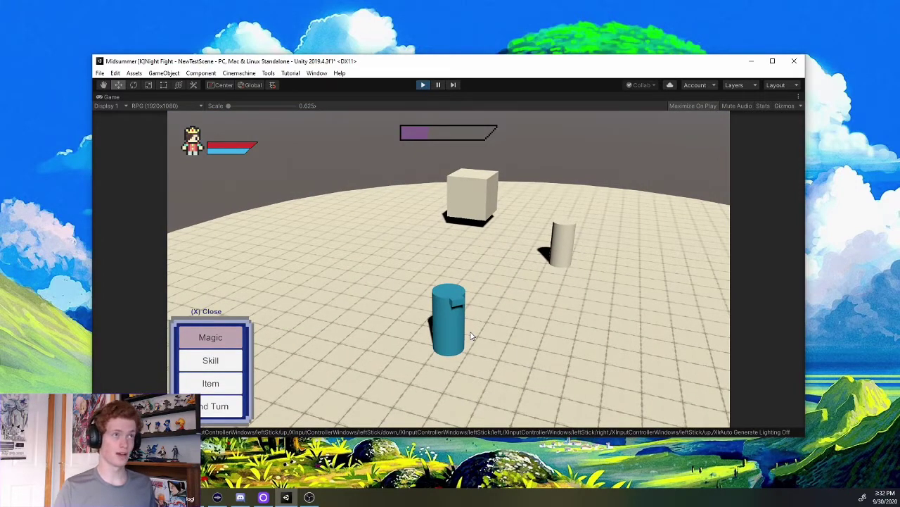
# Move the highlight to Skill and back to Magic, open the Aura Blast list, then stop the game
pyautogui.click(423, 85)
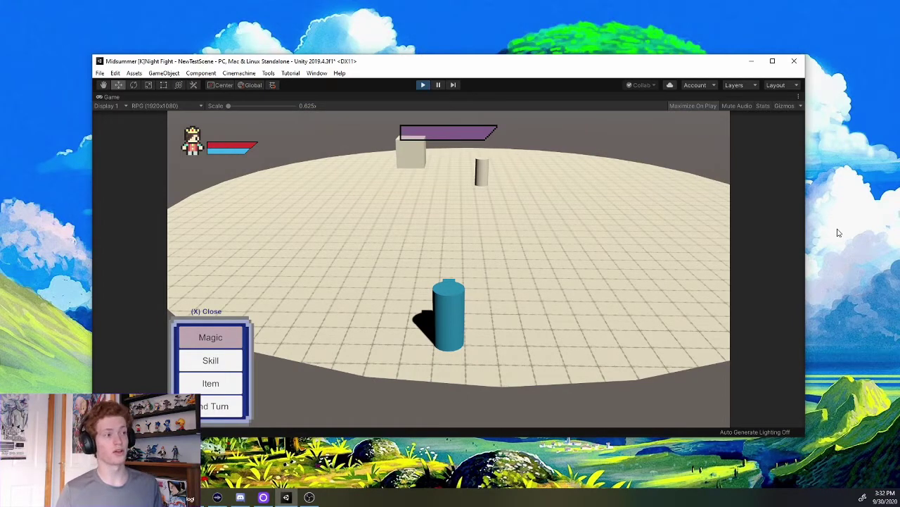
pyautogui.press('Down')
pyautogui.press('Down')
pyautogui.press('Down')
pyautogui.press('Up')
pyautogui.press('Up')
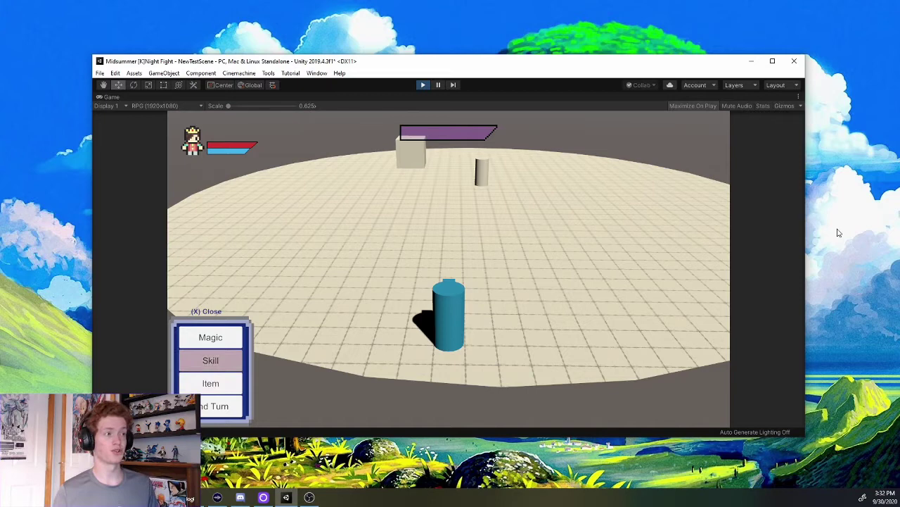
pyautogui.press('Up')
pyautogui.press('Return')
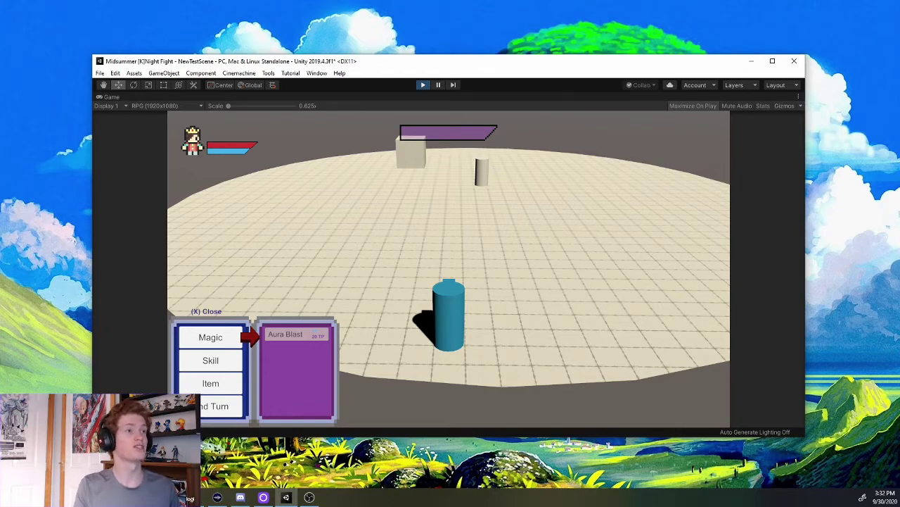
pyautogui.click(424, 84)
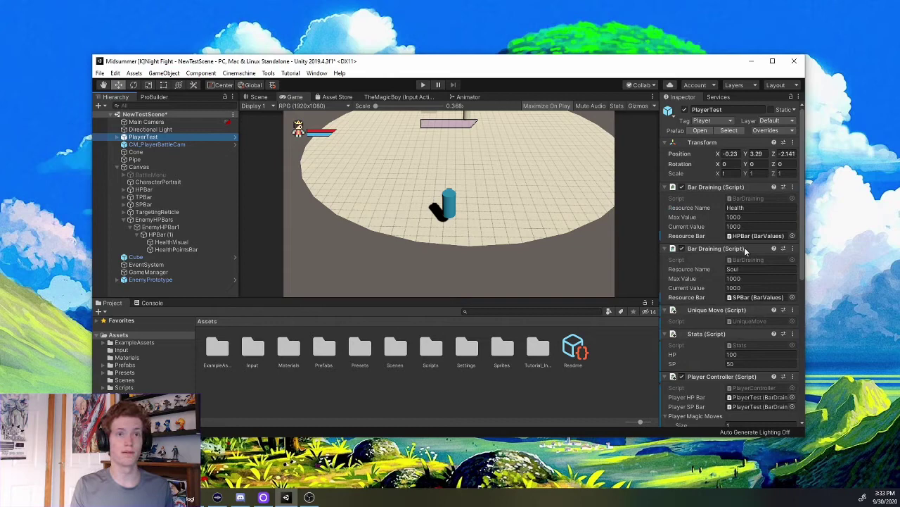
# Add 'Max' to the move name, making it 'Aura Blast Max', and run the game to test
pyautogui.scroll(-6, 748, 252)
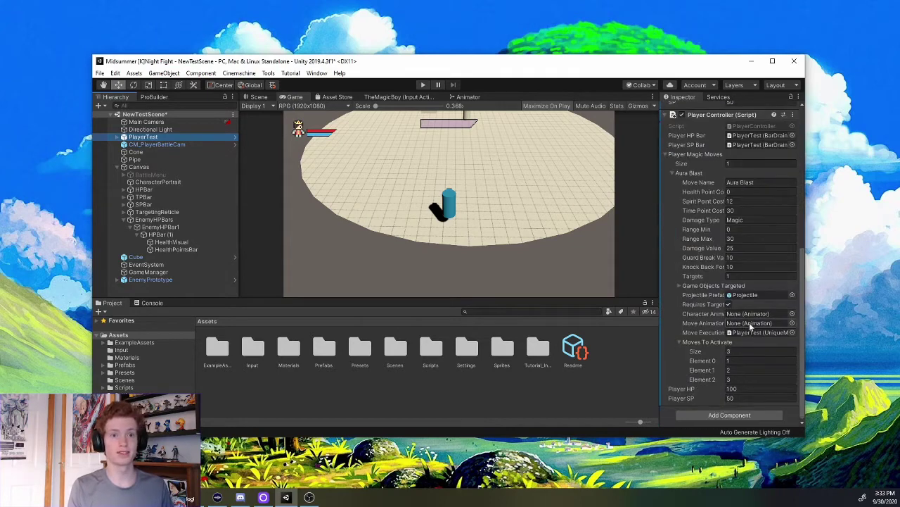
pyautogui.click(769, 182)
pyautogui.click(770, 183)
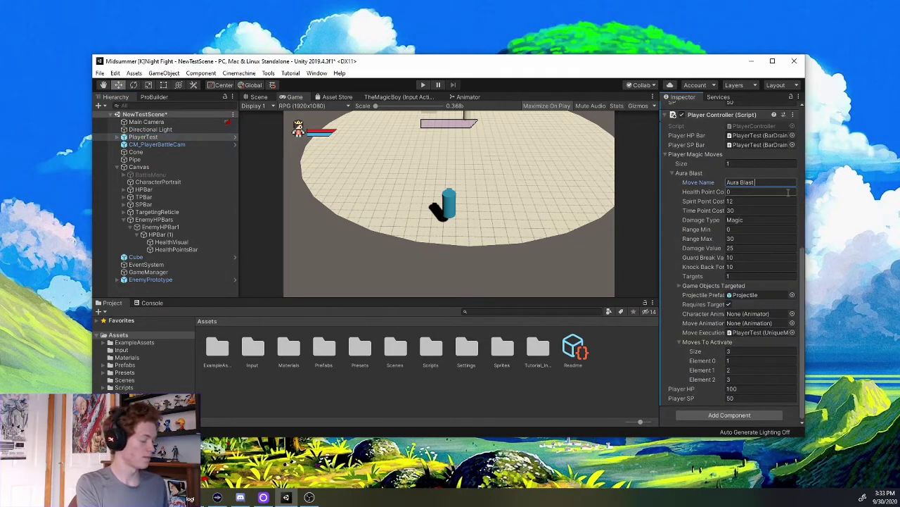
pyautogui.write('Max')
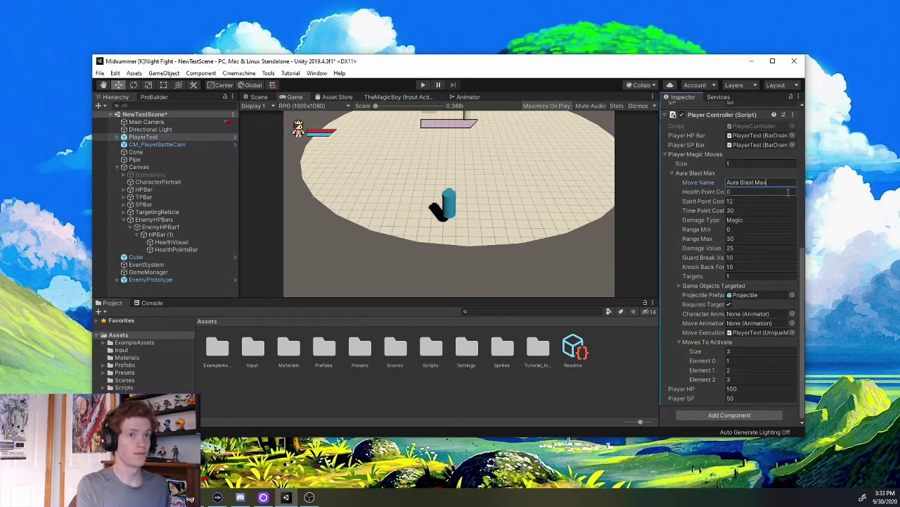
pyautogui.click(425, 86)
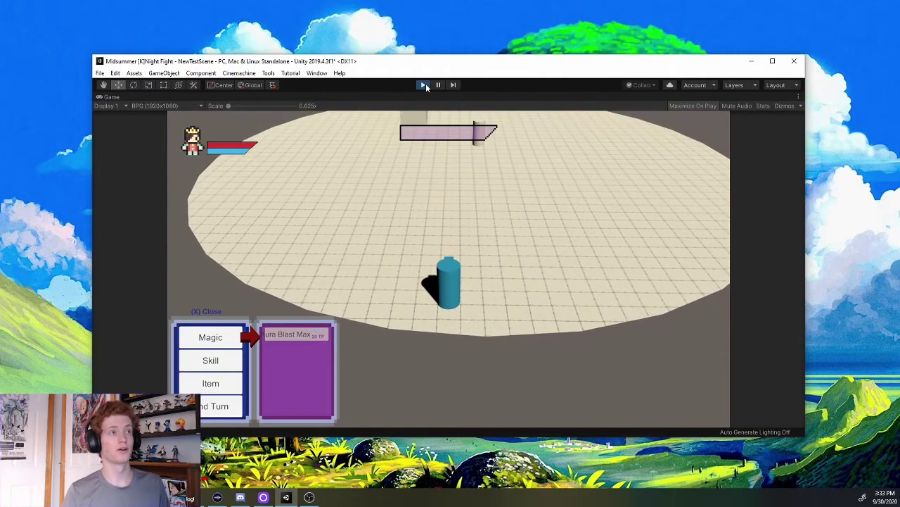
# Stop the game, delete 'Max' to restore the name Aura Blast, and run it again
pyautogui.click(424, 85)
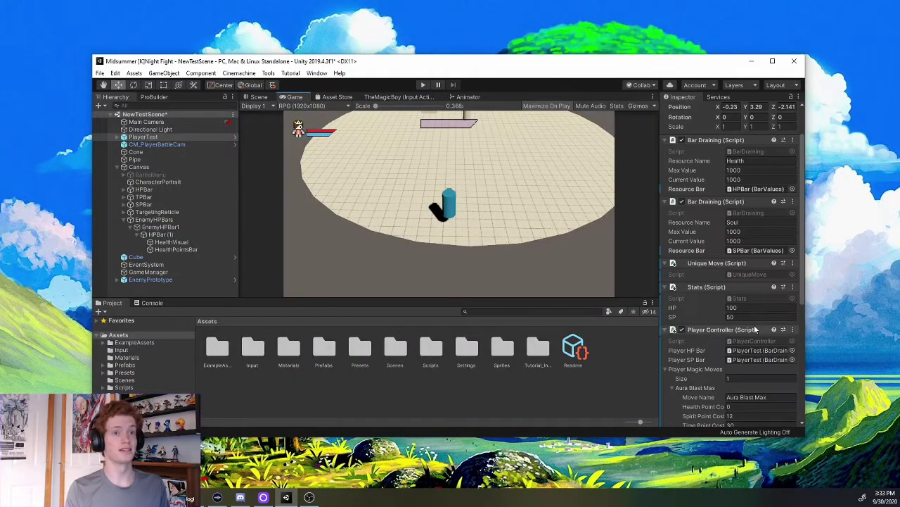
pyautogui.scroll(-6, 770, 222)
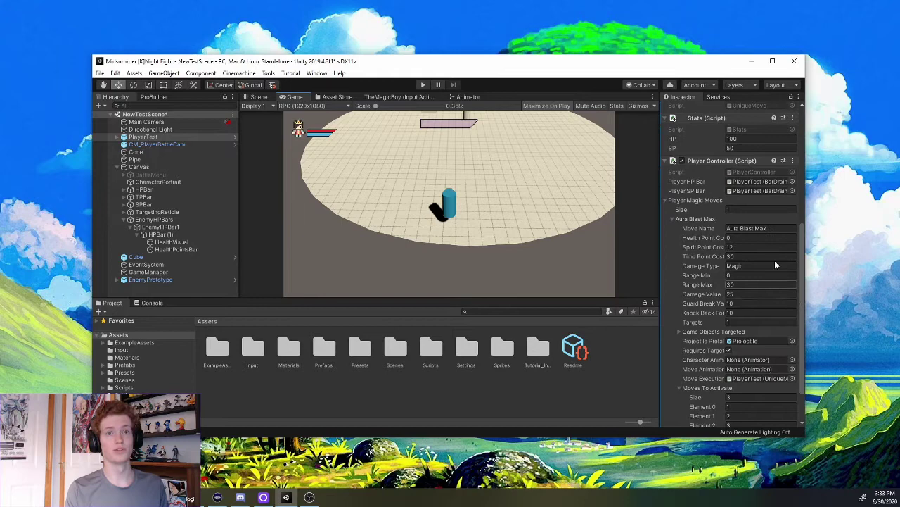
pyautogui.click(781, 227)
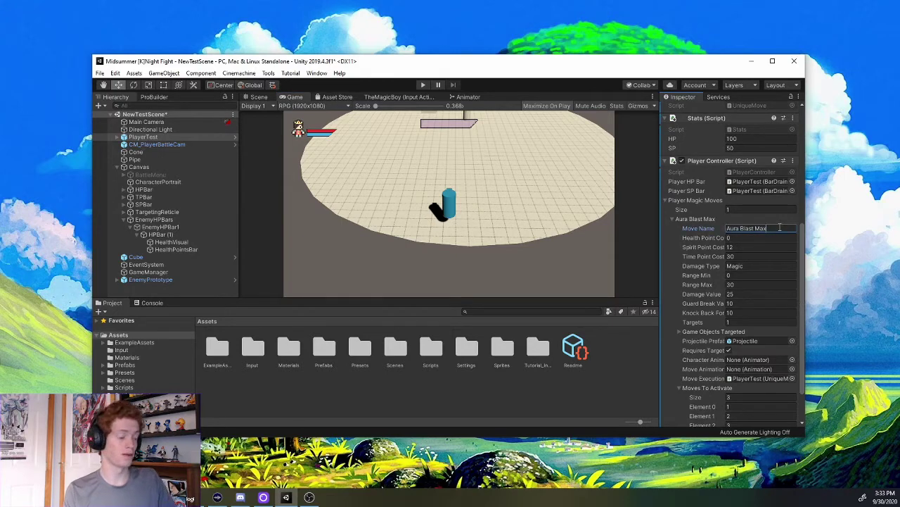
pyautogui.press('BackSpace')
pyautogui.press('BackSpace')
pyautogui.press('BackSpace')
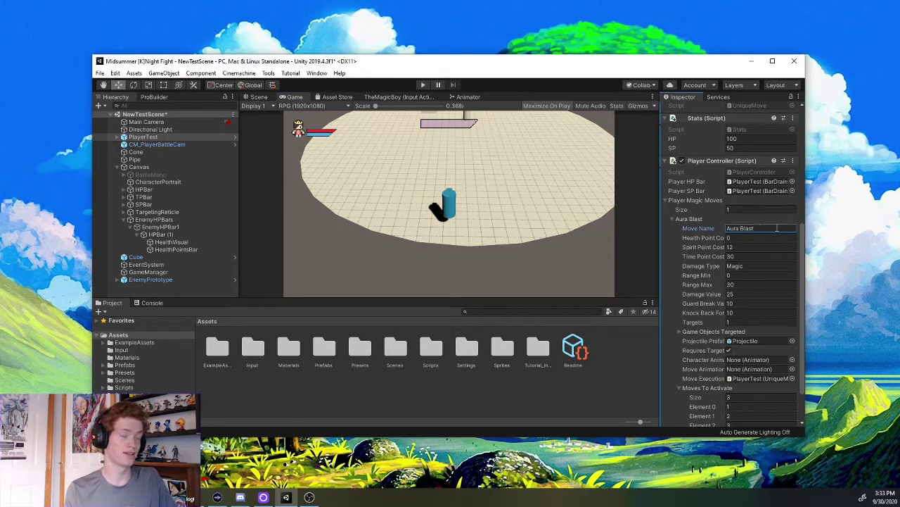
pyautogui.click(421, 85)
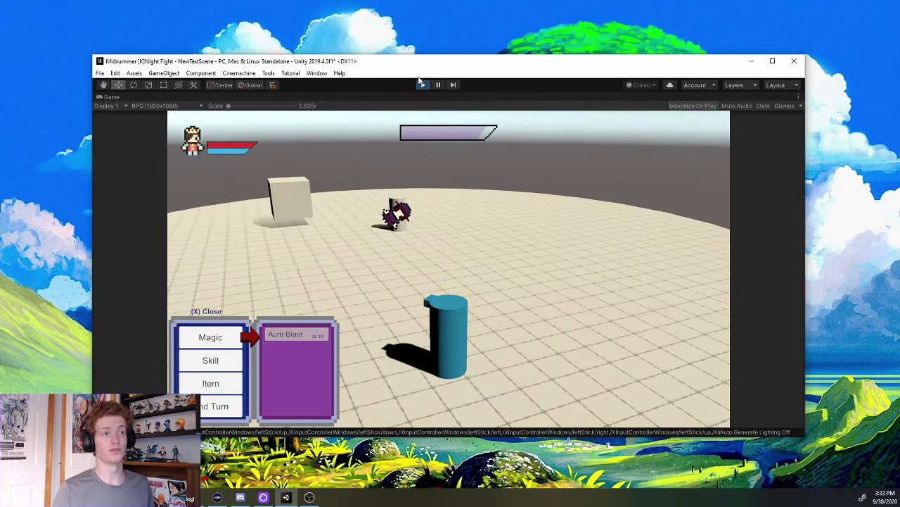
# Cast Aura Blast at the target, reopen Magic, back out with X, and move the player with D
pyautogui.press('Return')
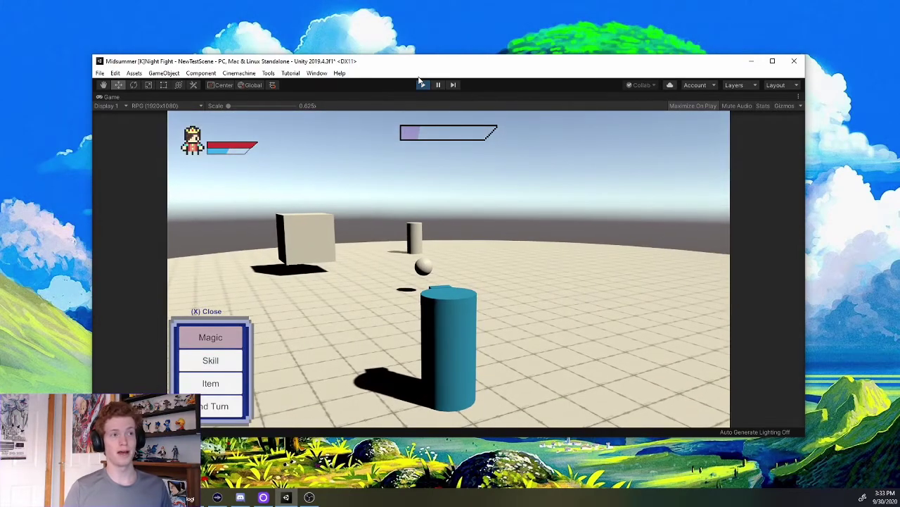
pyautogui.press('Return')
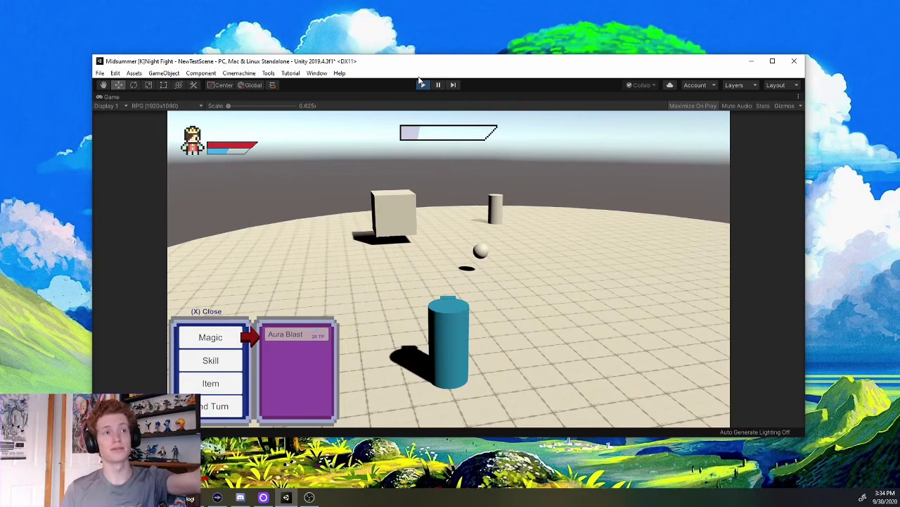
pyautogui.press('x')
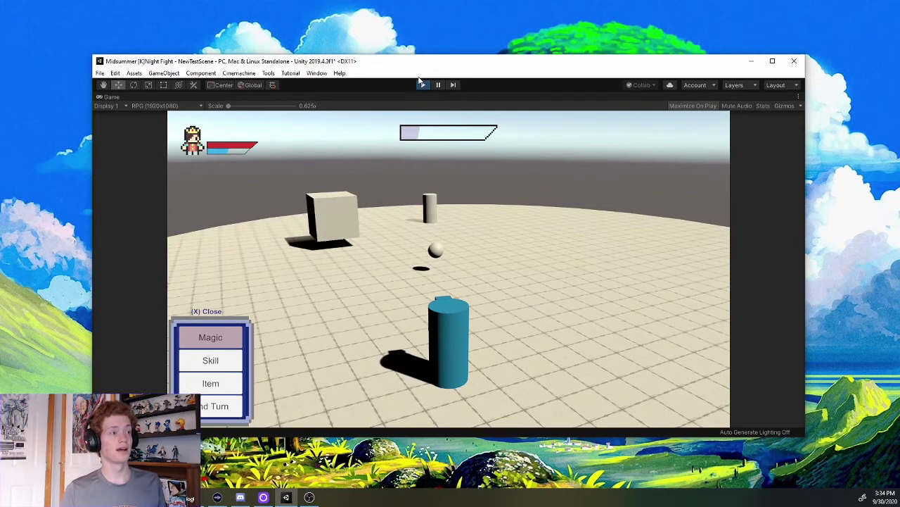
pyautogui.press('x')
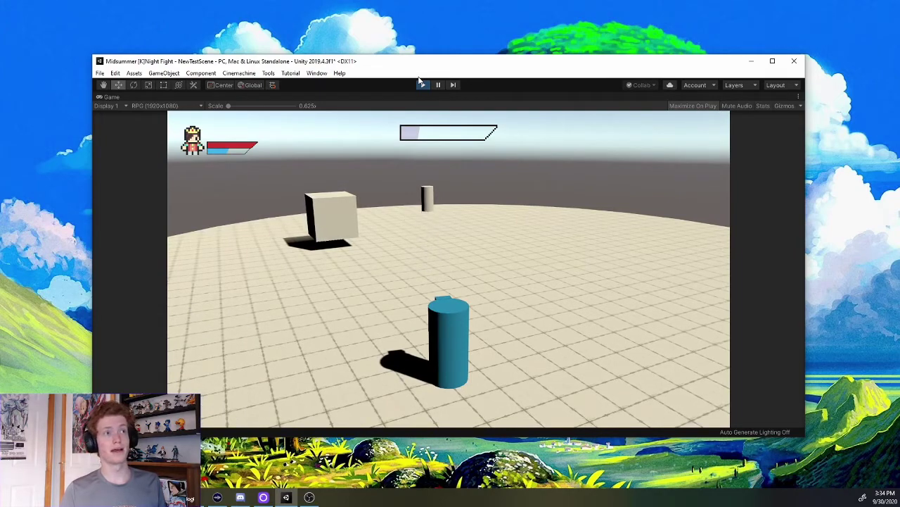
pyautogui.press('d')
pyautogui.press('d')
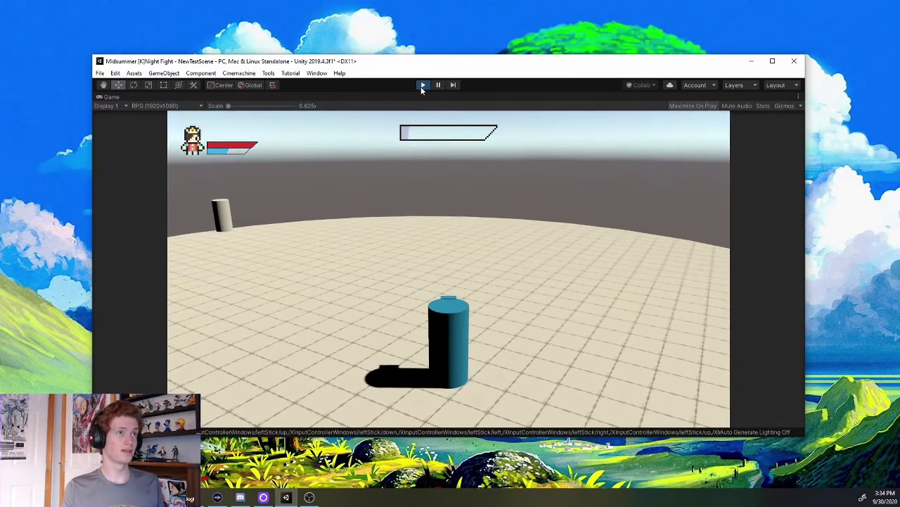
# Exit Play mode to get back the editor showing PlayerTest's scripts and the Aura Blast move
pyautogui.click(421, 85)
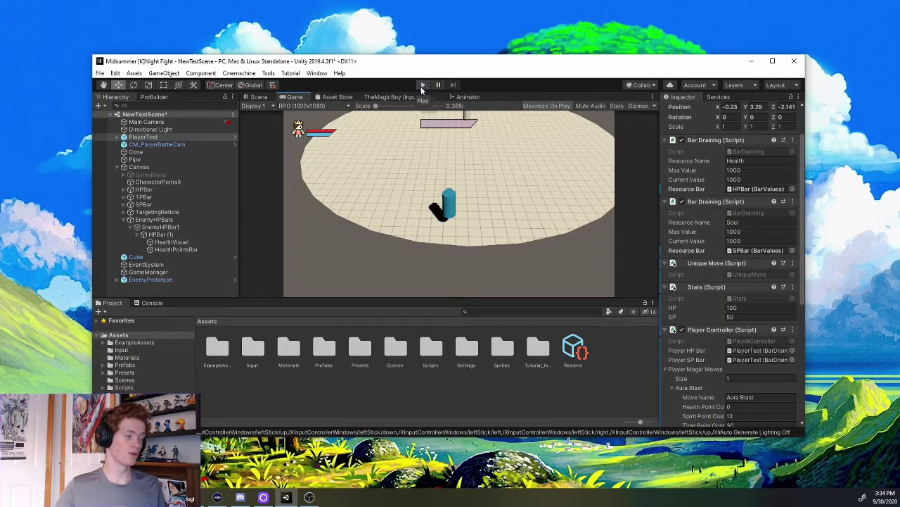